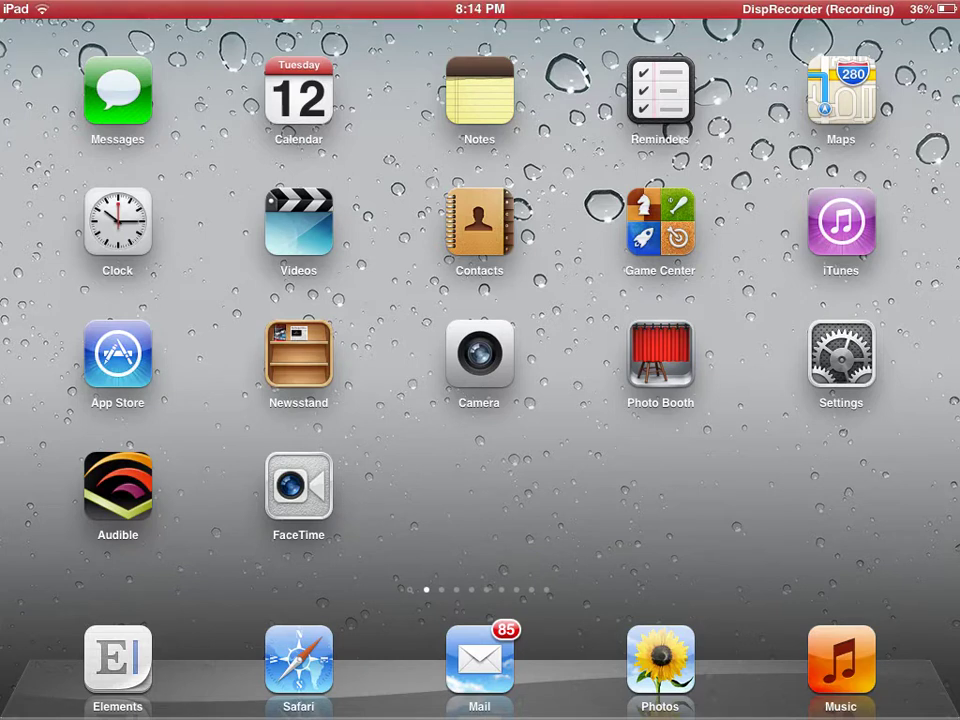
Open Settings and navigate to the Accessibility page under General.
left_click(841, 355)
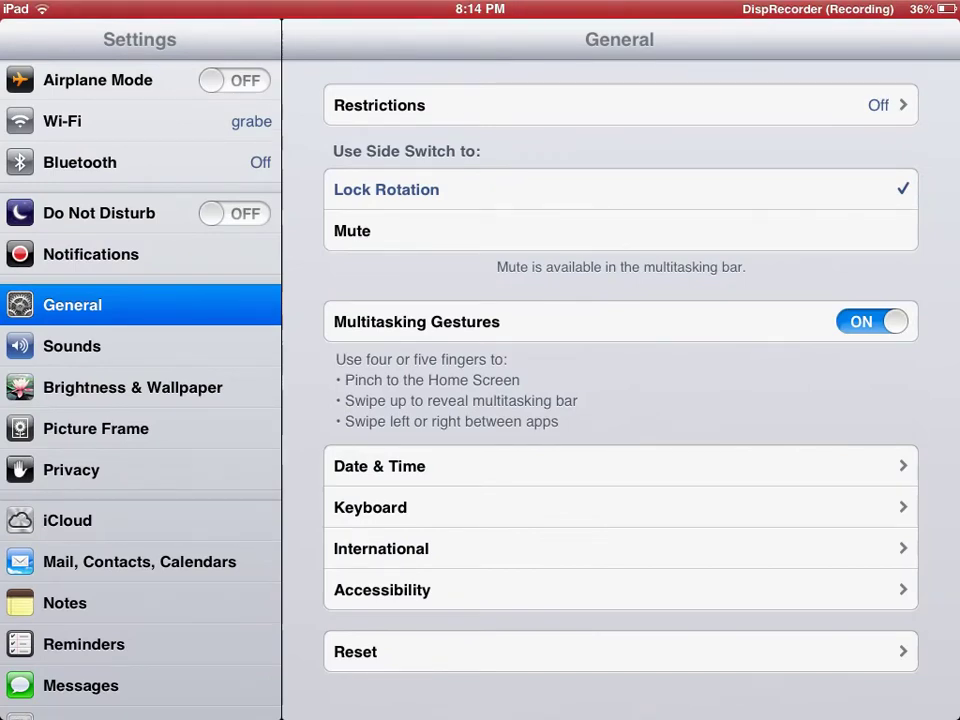
left_click(382, 590)
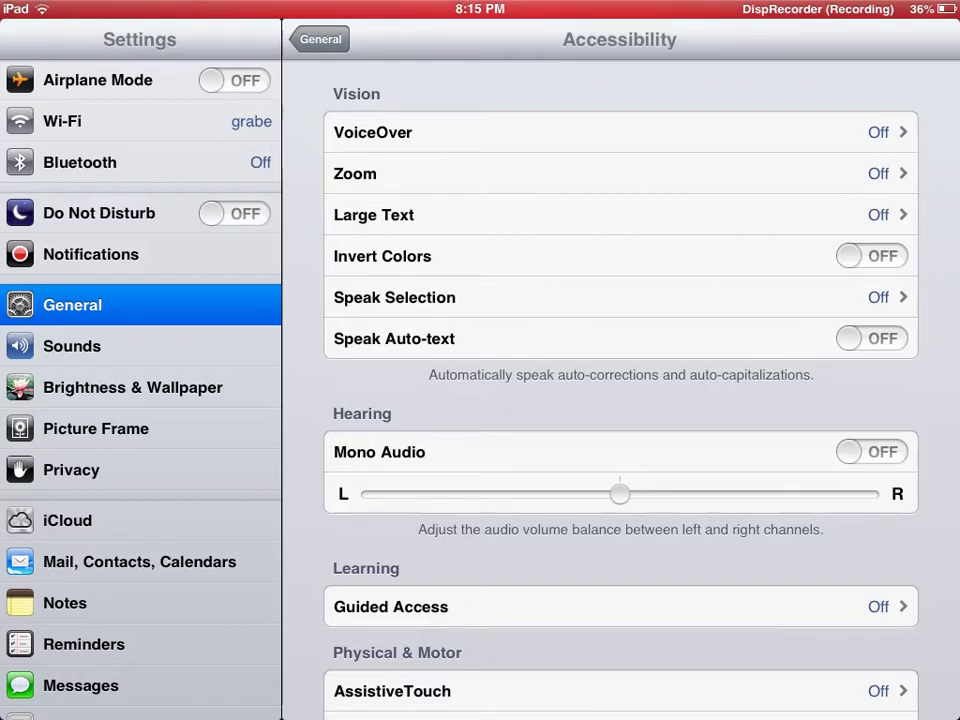
Switch Guided Access on and begin setting its passcode.
left_click(620, 607)
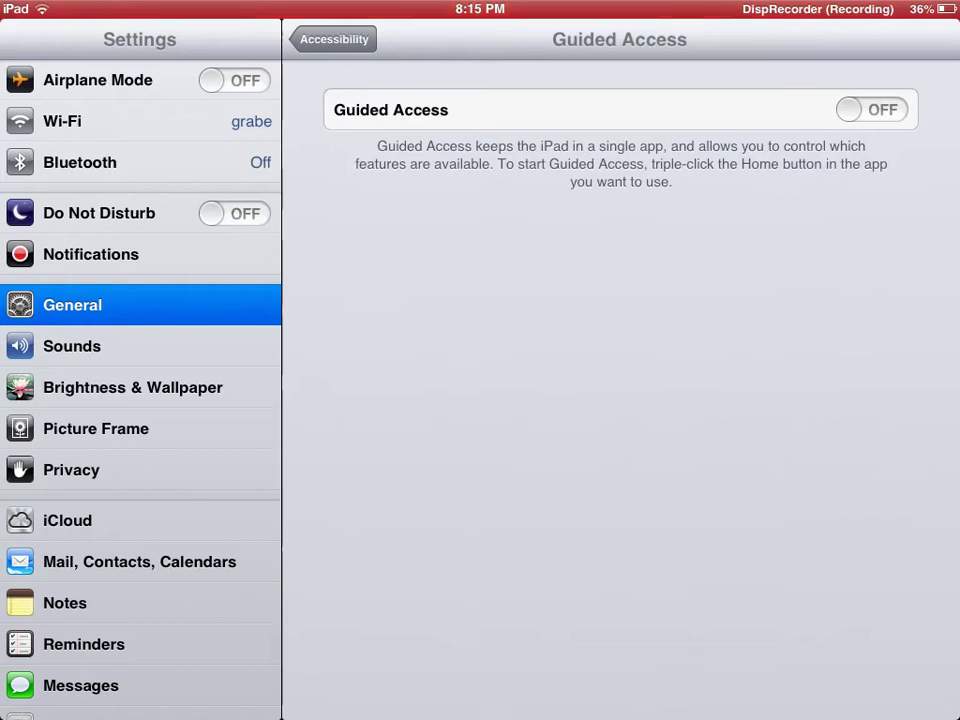
left_click(872, 110)
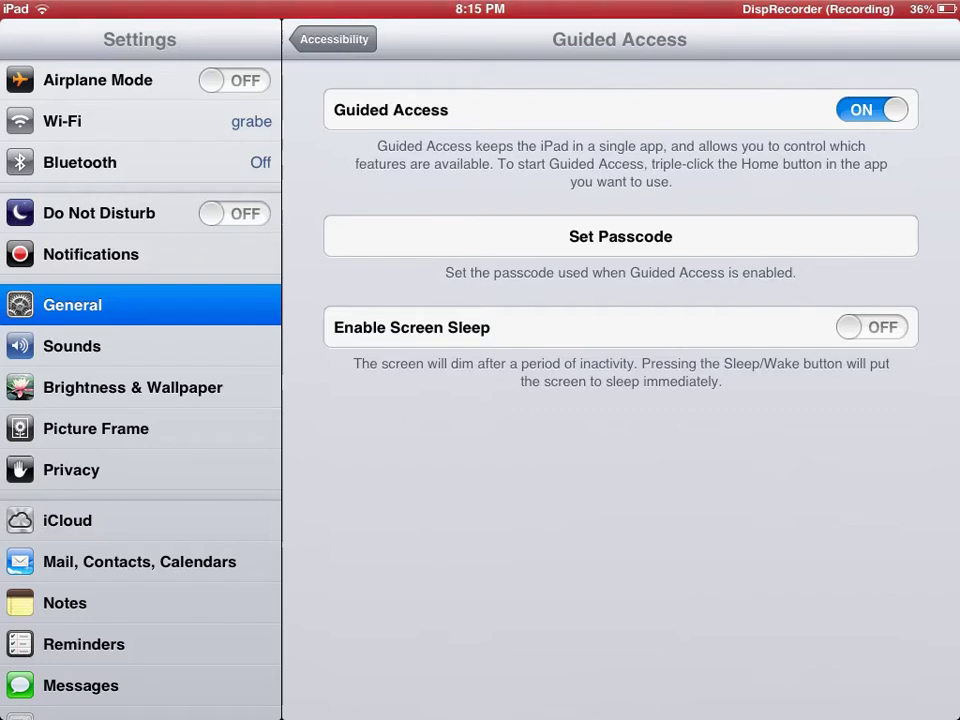
left_click(620, 236)
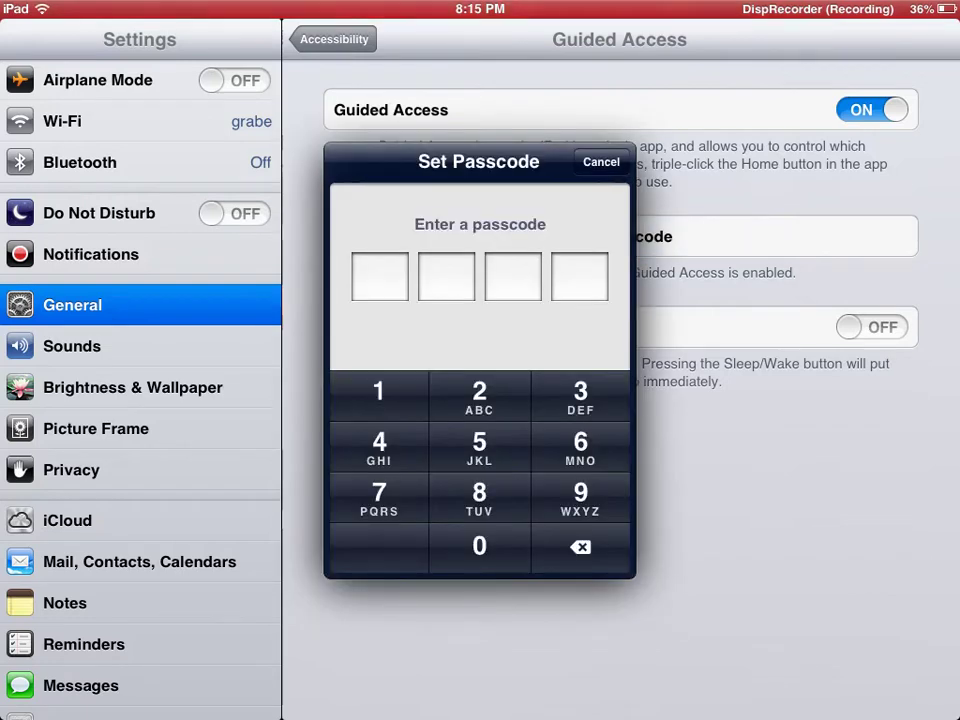
Enter and confirm the four-digit Guided Access passcode, then return to the home screen.
left_click(479, 446)
left_click(479, 497)
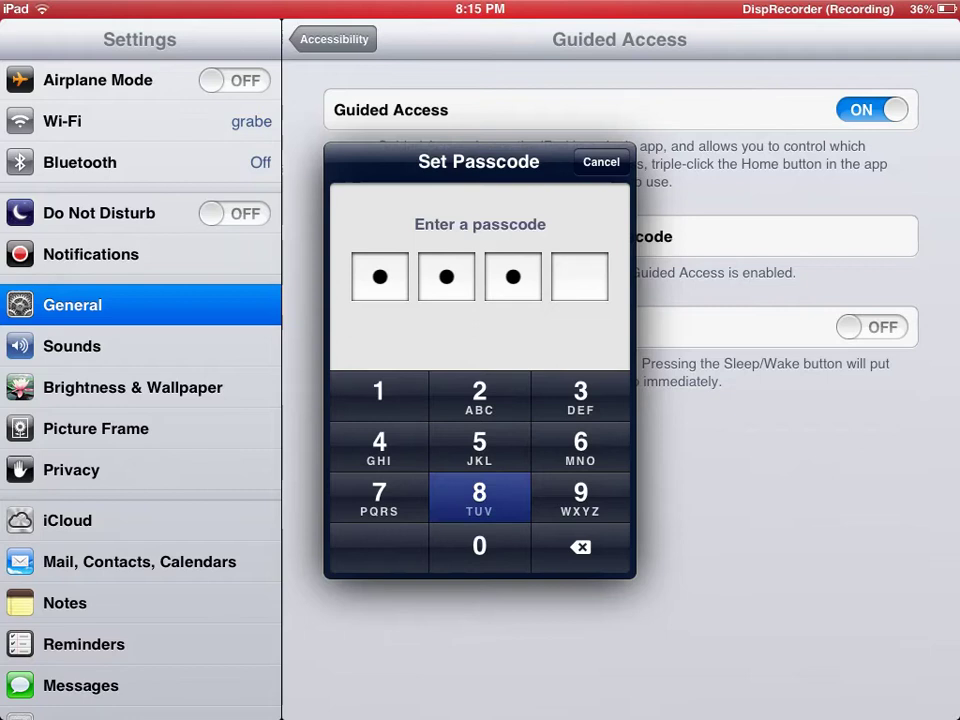
left_click(479, 446)
left_click(479, 446)
left_click(479, 497)
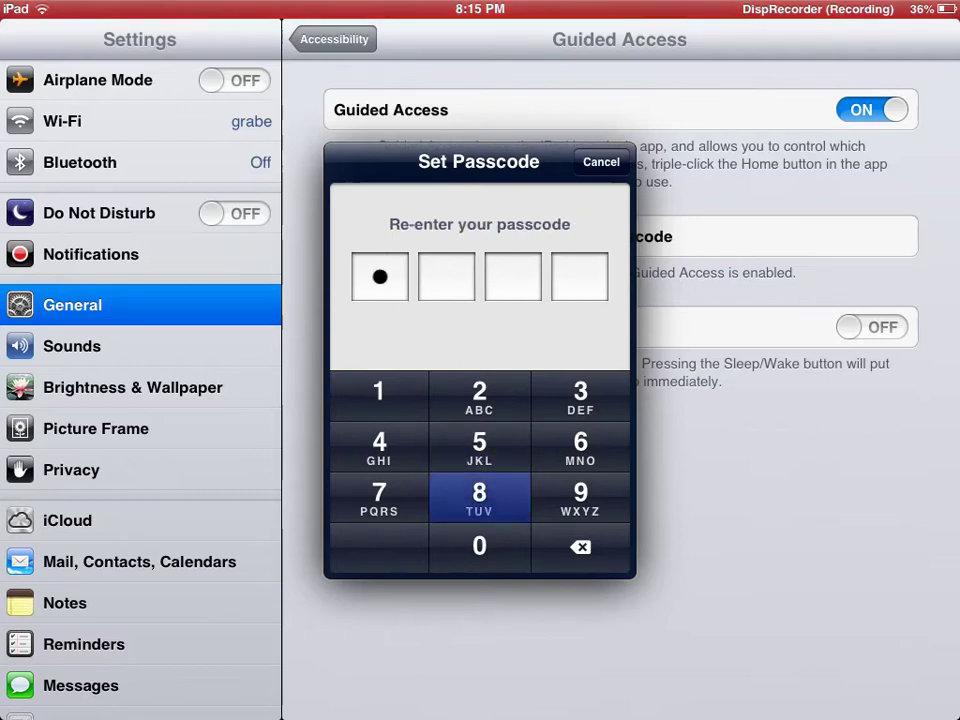
left_click(479, 446)
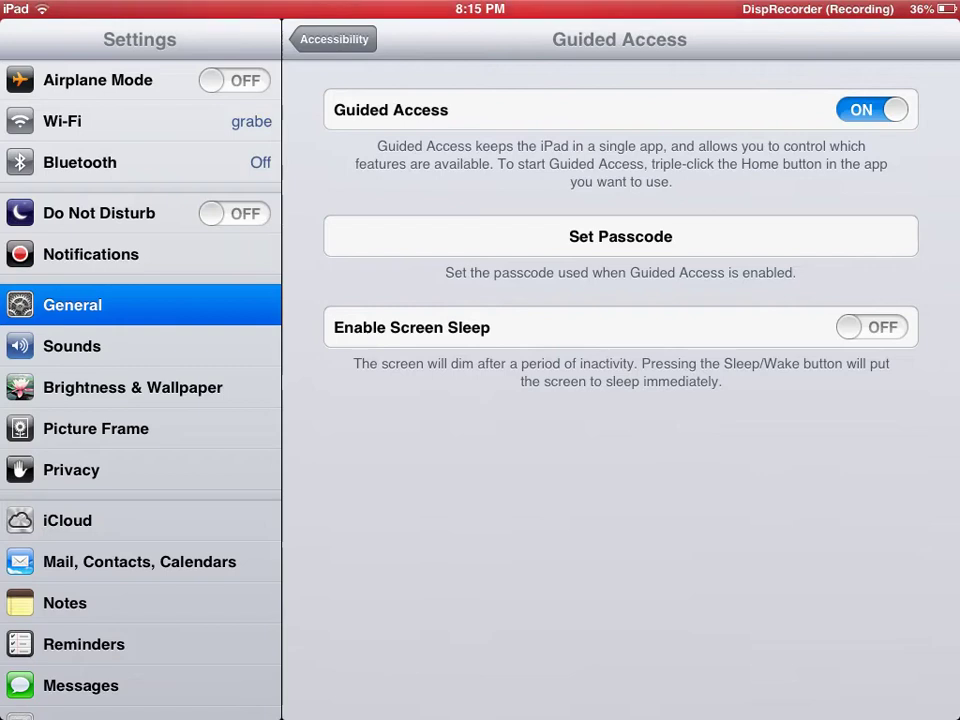
key("super")
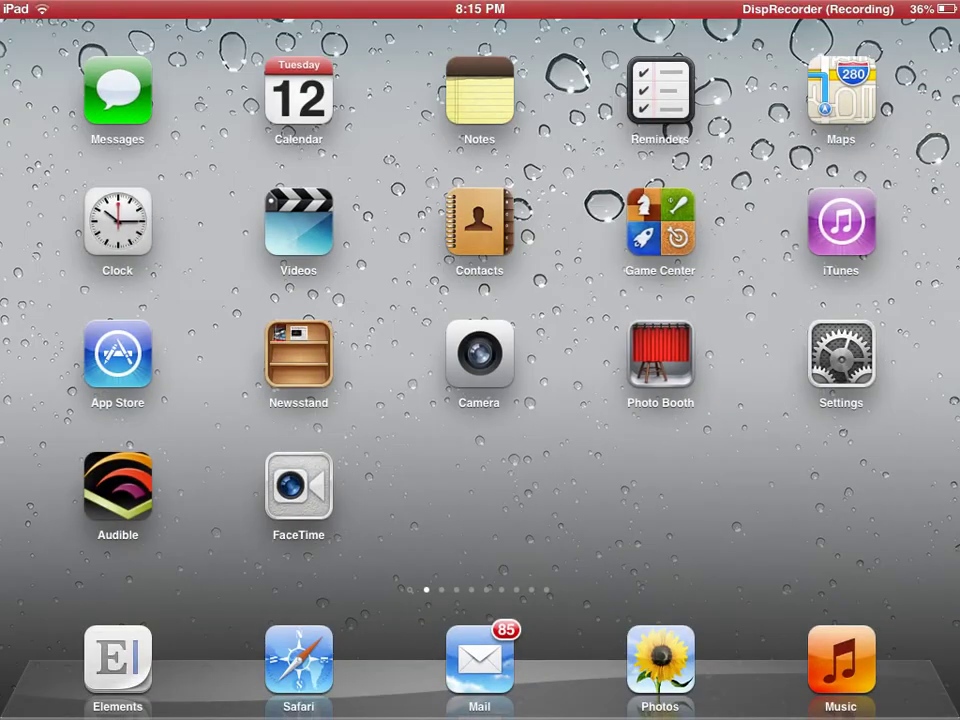
Launch Elements on the Kahn Academy note and triple-click Home for Guided Access setup.
left_click(117, 658)
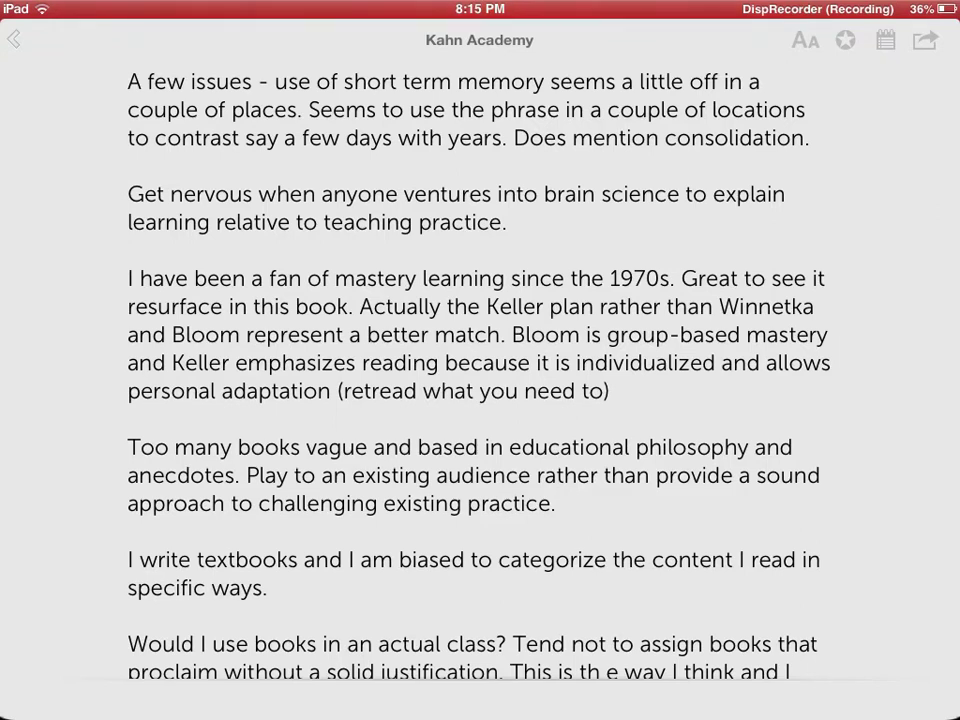
key("Home")
key("Home")
key("Home")
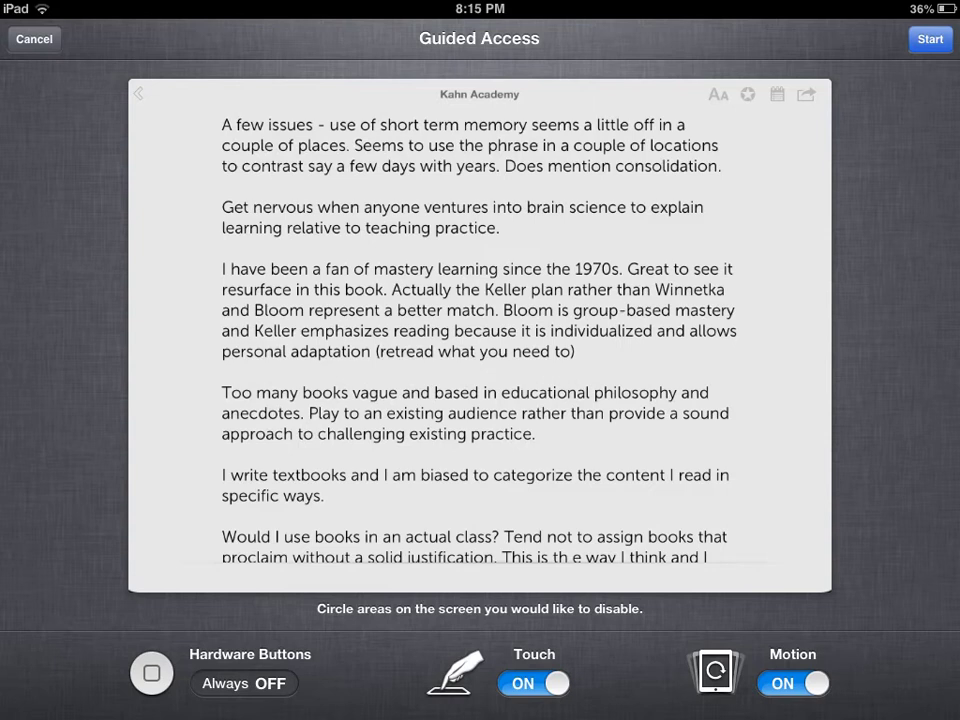
Start Guided Access on the Kahn Academy note and verify the Home button is locked.
left_click(930, 39)
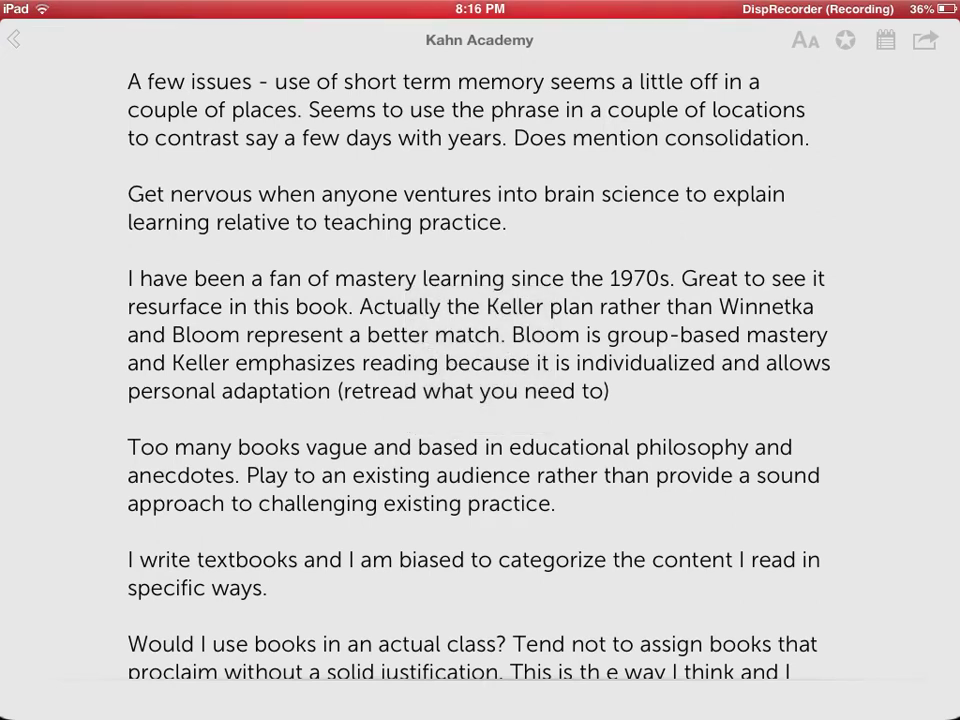
key("super")
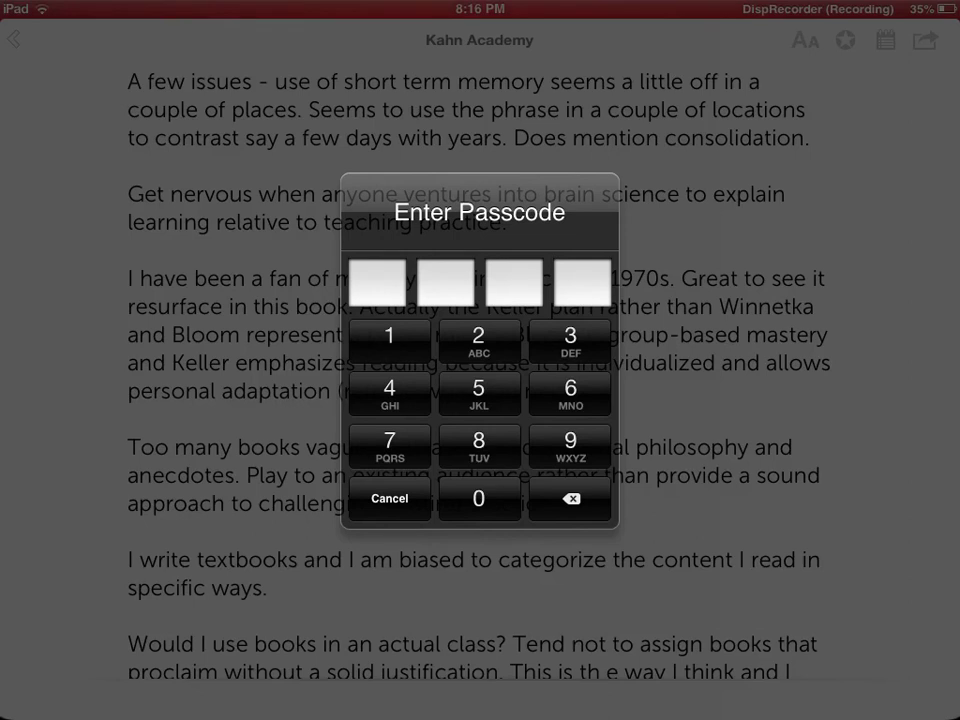
Unlock with the four-digit passcode and end Guided Access on the Kahn Academy note.
left_click(389, 337)
left_click(479, 443)
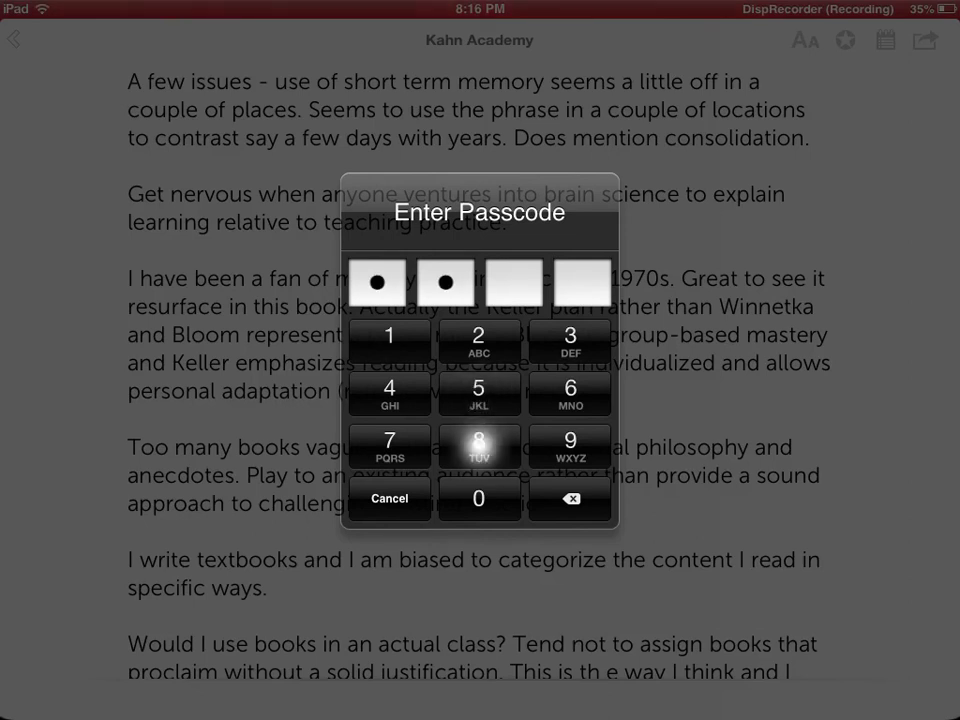
left_click(389, 337)
left_click(479, 443)
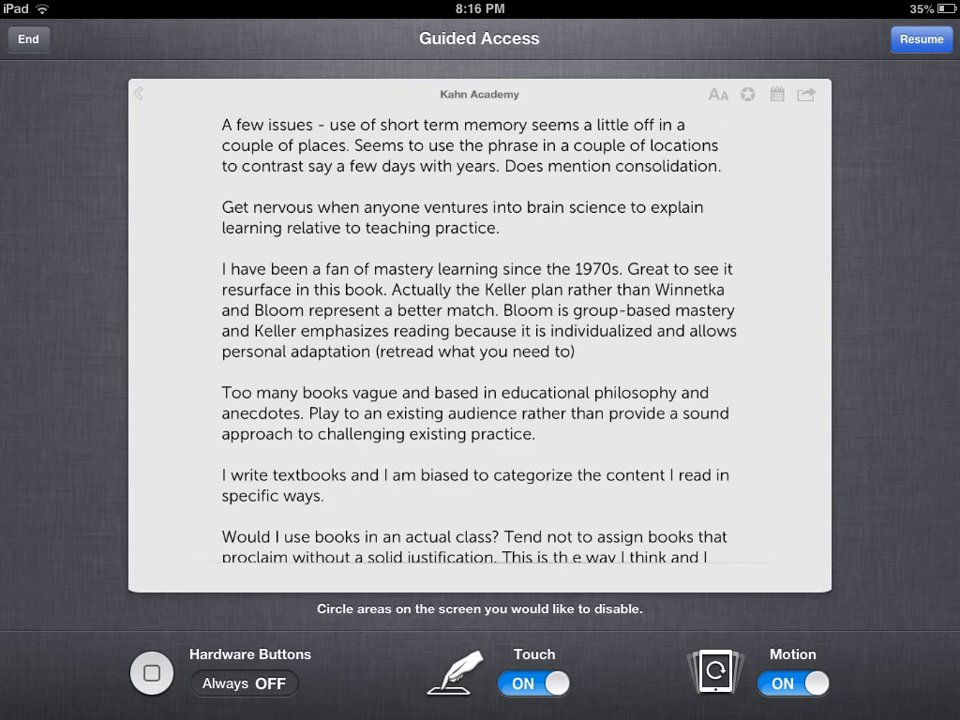
left_click(28, 39)
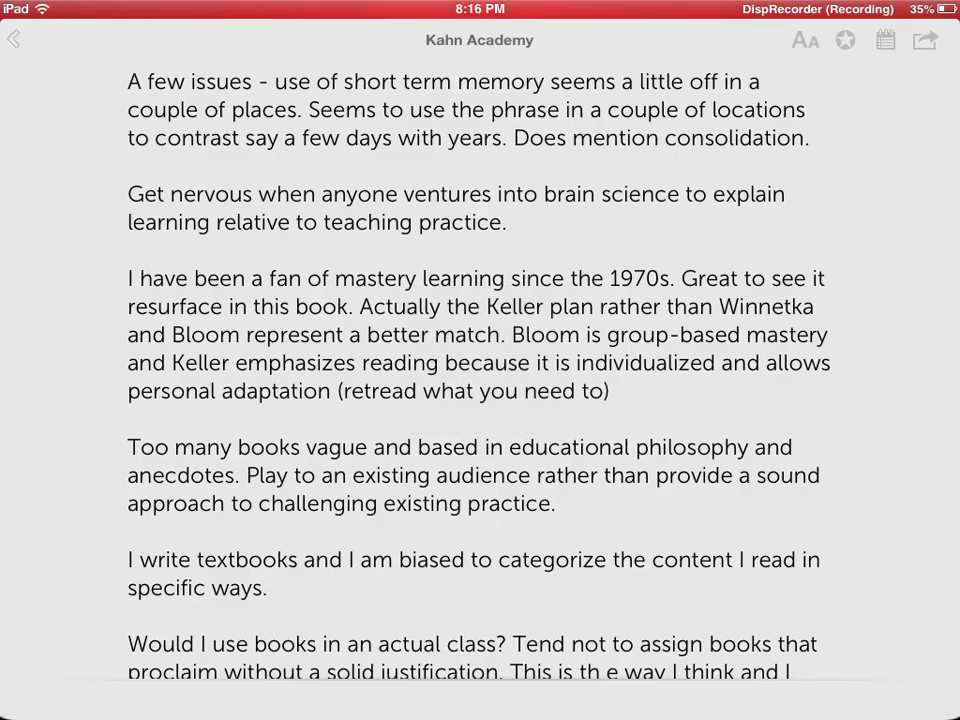
Leave Elements and return to the iPad home screen.
key("super")
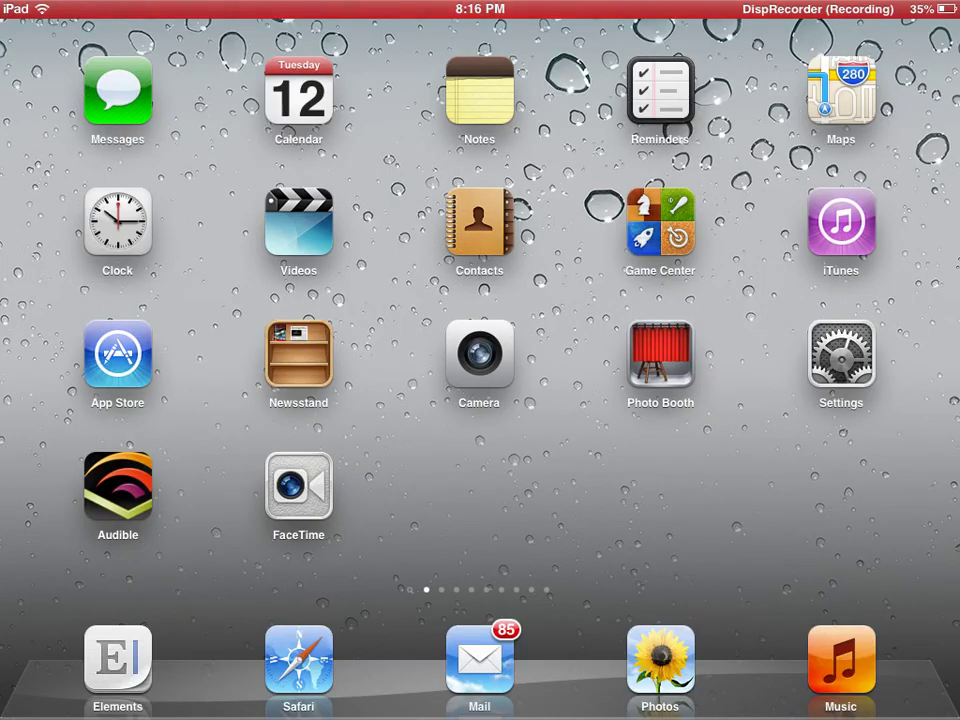